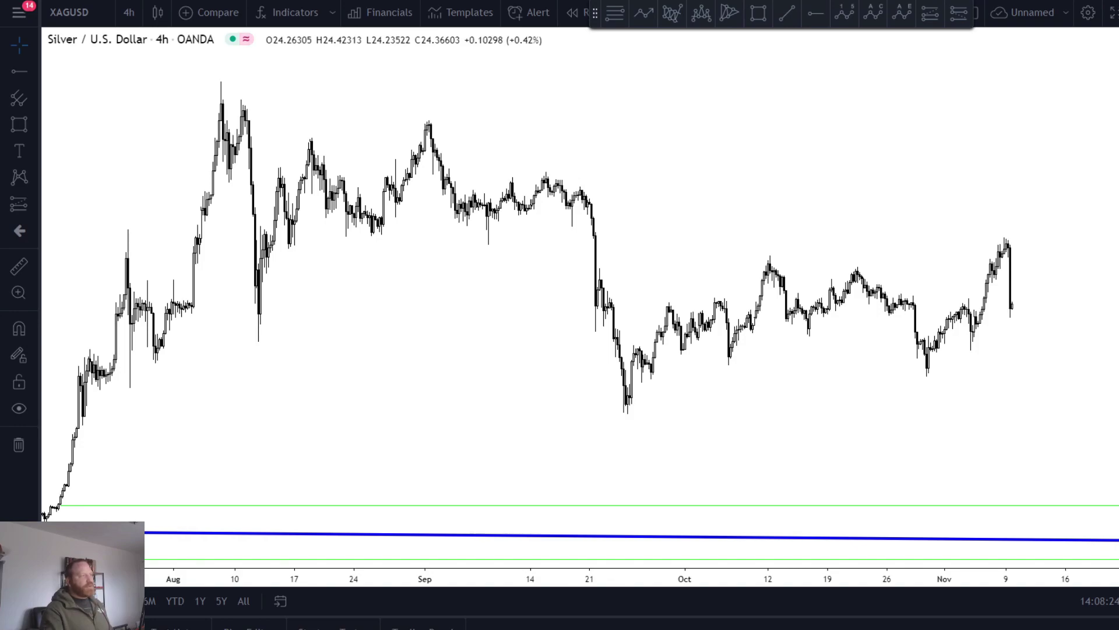
# Draw a falling trend line from the August high and a rising one from the late-September low
pyautogui.click(787, 13)
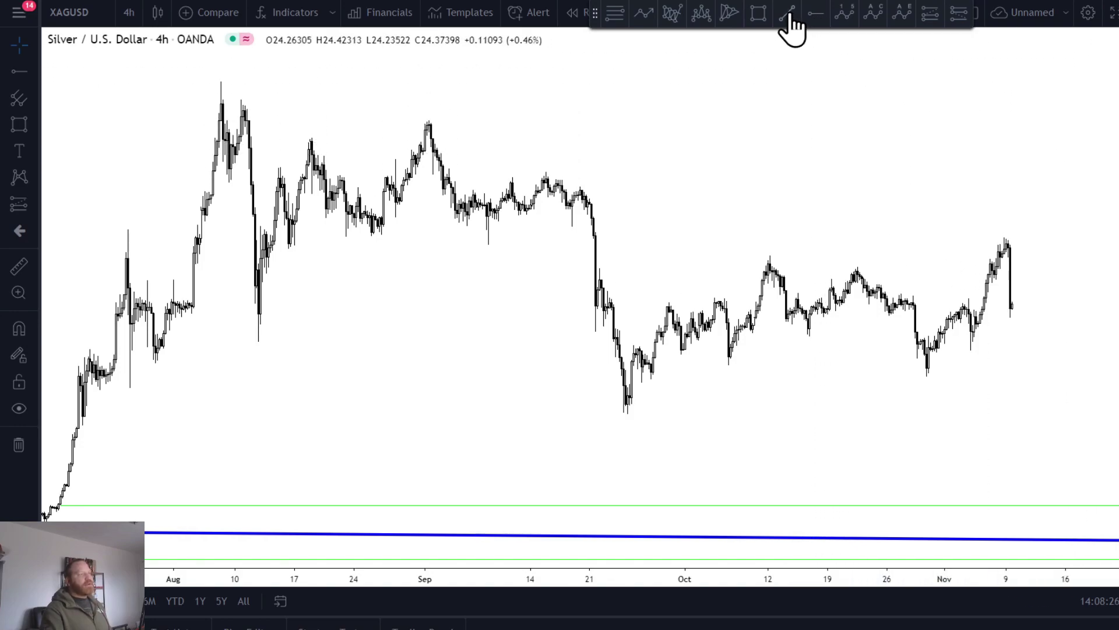
pyautogui.click(219, 79)
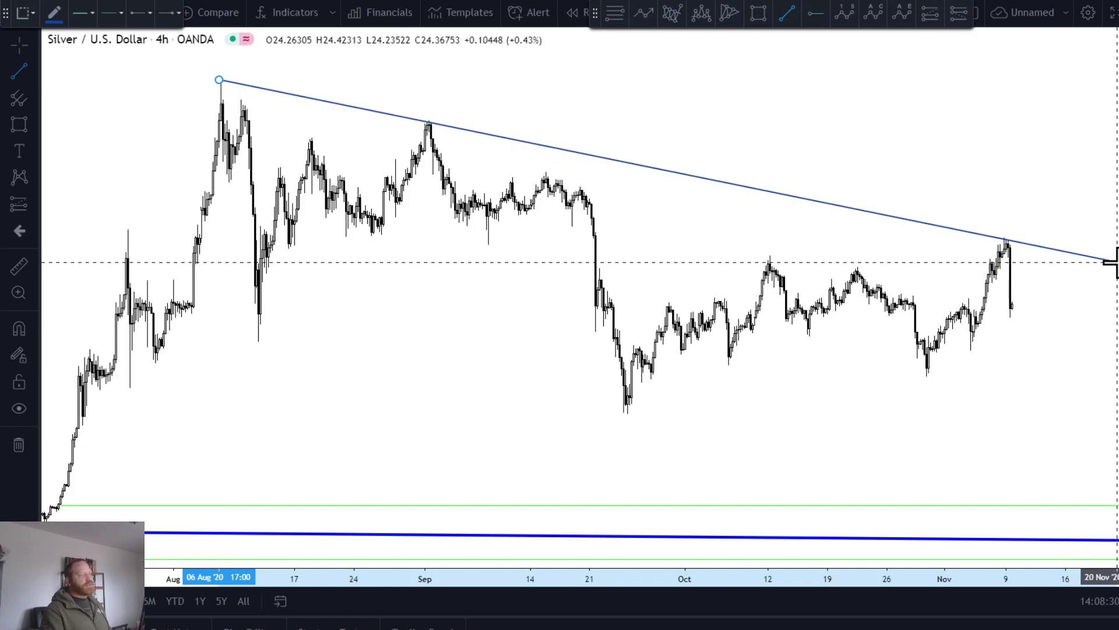
pyautogui.click(1111, 259)
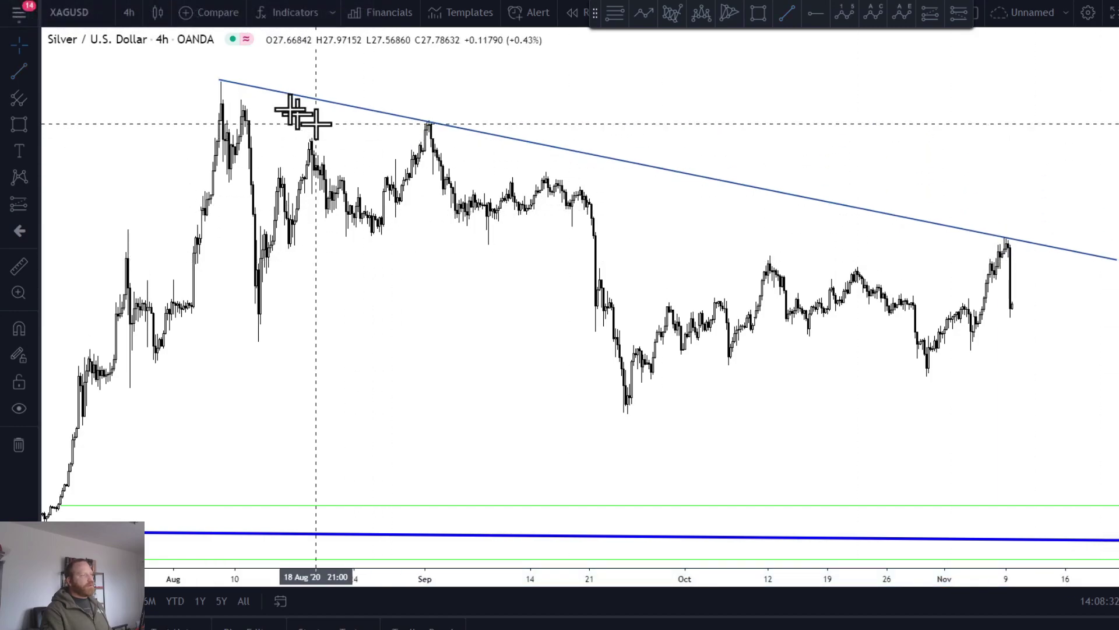
pyautogui.click(786, 14)
pyautogui.click(630, 415)
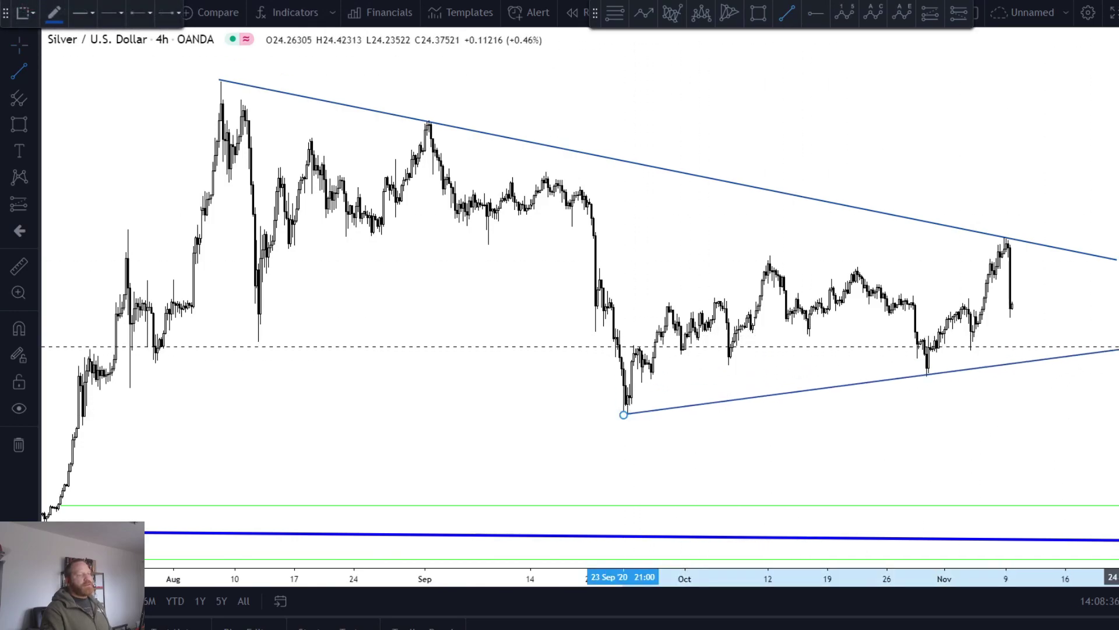
pyautogui.click(1111, 348)
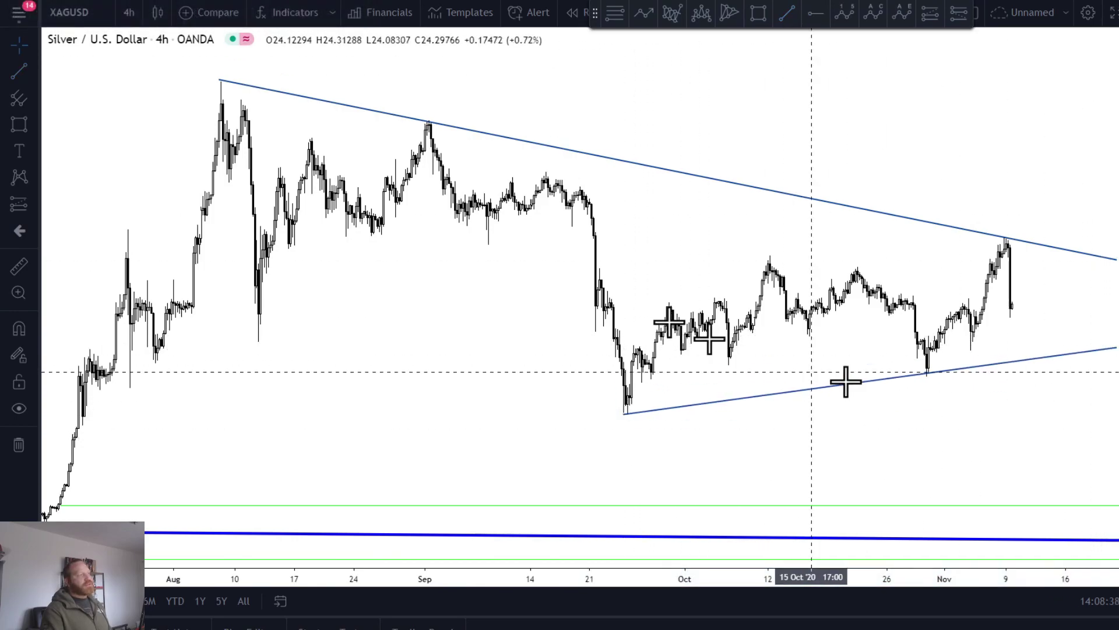
pyautogui.click(132, 14)
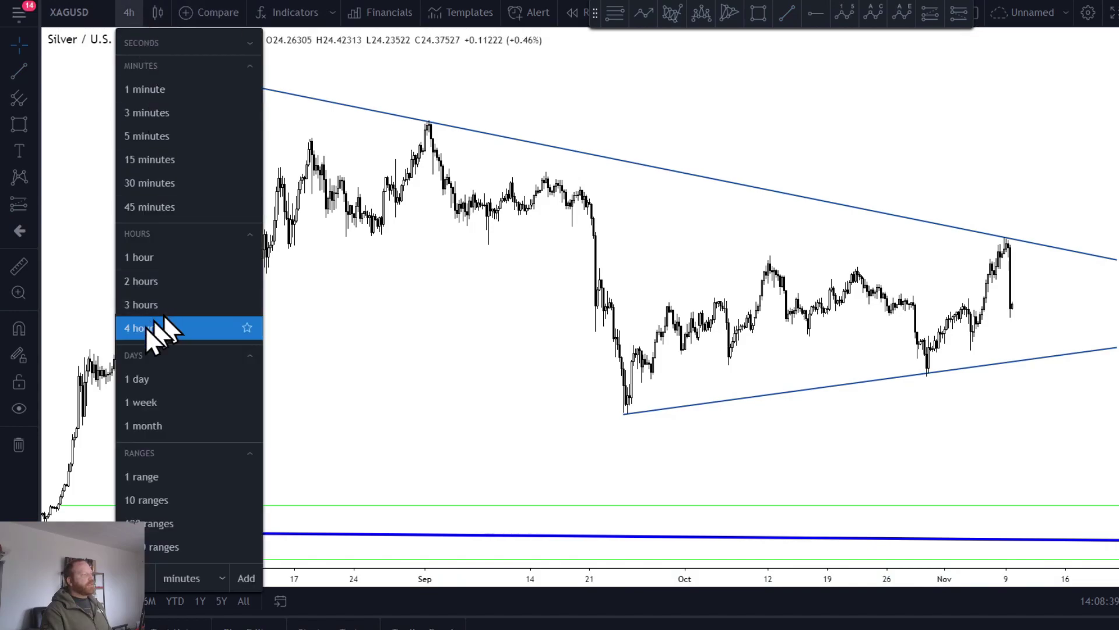
# Switch the silver chart to the 1D interval and zoom out to show the trend back to 2019
pyautogui.click(151, 382)
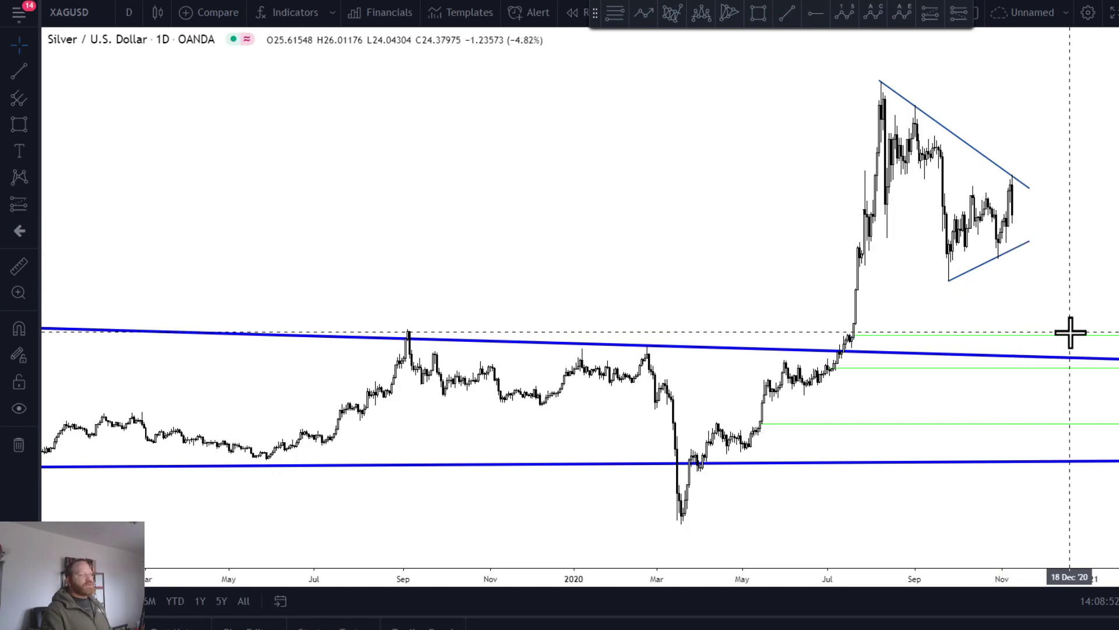
pyautogui.scroll(-2, 695, 229)
pyautogui.scroll(2, 794, 249)
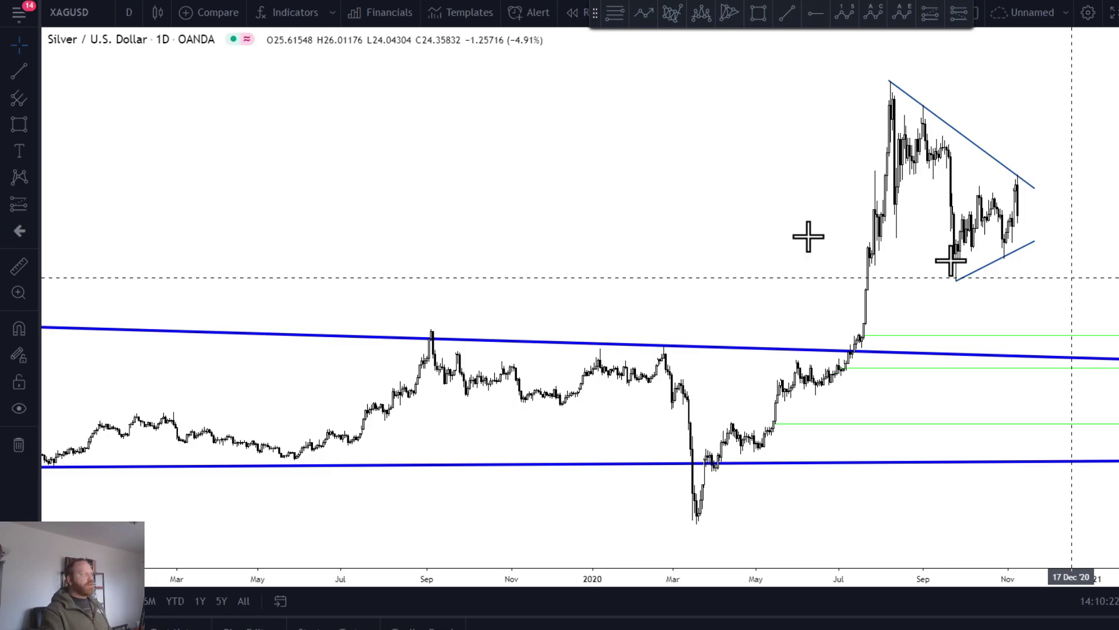
# Return the silver chart to the 4-hour interval with the August–November triangle filling the view
pyautogui.click(128, 13)
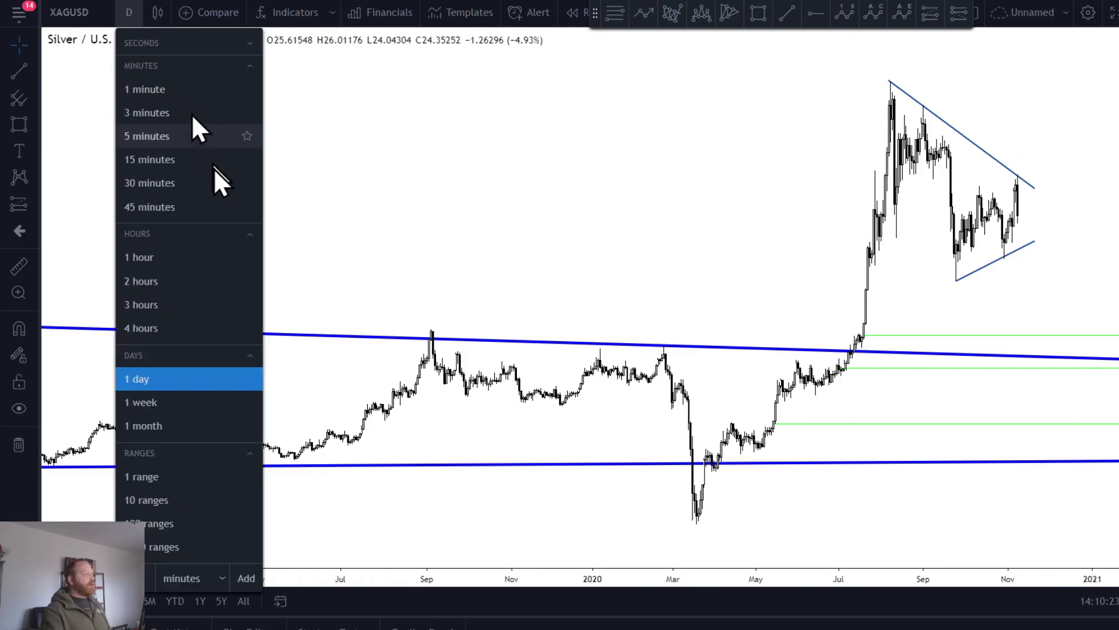
pyautogui.click(141, 328)
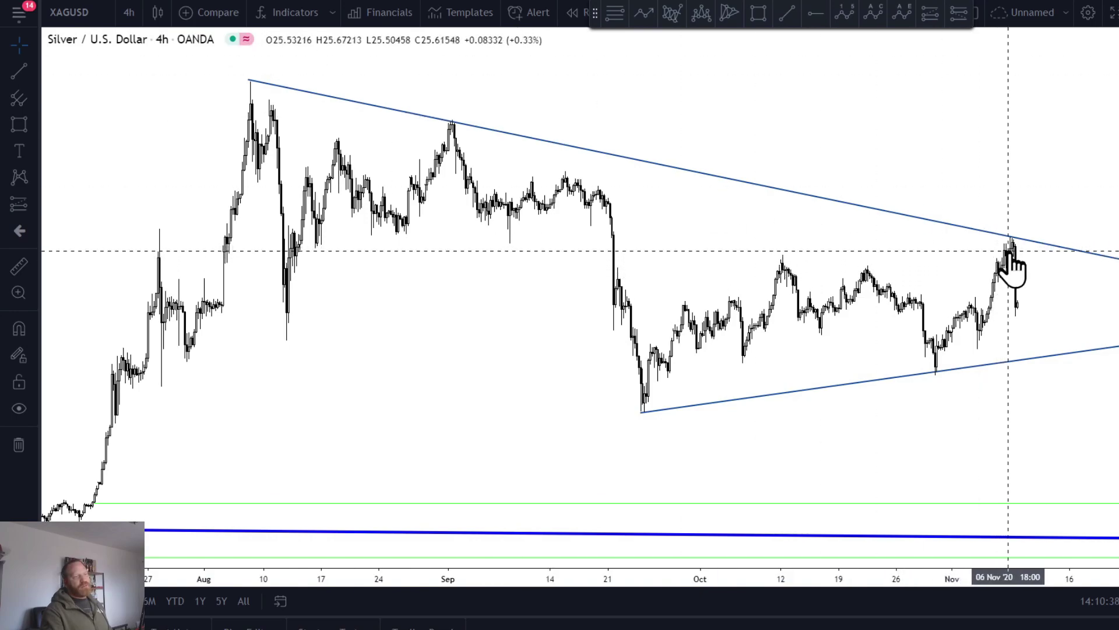
pyautogui.click(129, 13)
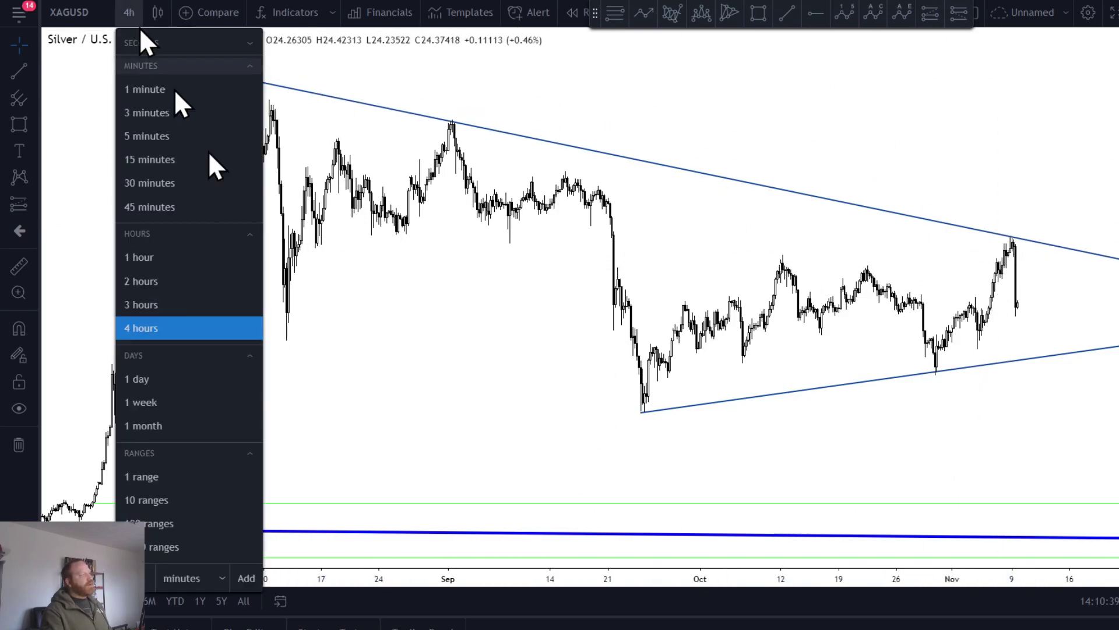
# Switch to the 1-hour interval and frame the early-November rally
pyautogui.click(139, 257)
pyautogui.scroll(5, 931, 418)
pyautogui.moveTo(974, 417); pyautogui.dragTo(764, 210)
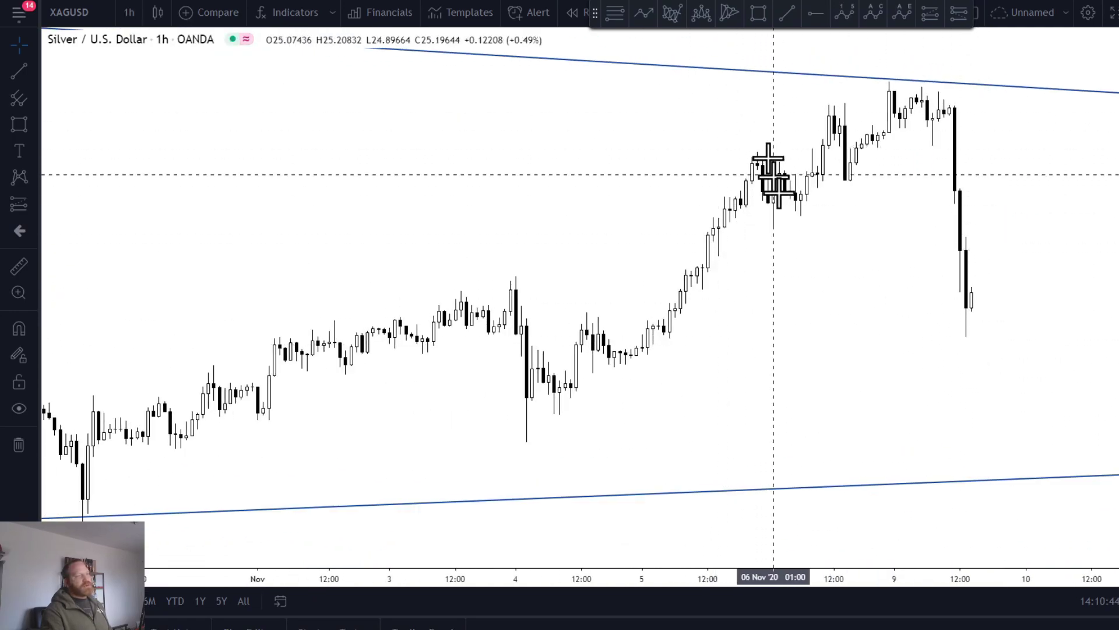
# Trace a zigzag path through the rally's swing lows and highs up to the November 9 peak and down
pyautogui.click(644, 13)
pyautogui.click(691, 297)
pyautogui.click(757, 148)
pyautogui.click(779, 228)
pyautogui.click(829, 102)
pyautogui.click(851, 183)
pyautogui.click(888, 78)
pyautogui.click(911, 201)
pyautogui.doubleClick(916, 217)
# Drag the path's end lower so the arrow tip points below the latest candles
pyautogui.doubleClick(917, 217)
pyautogui.press('Escape')
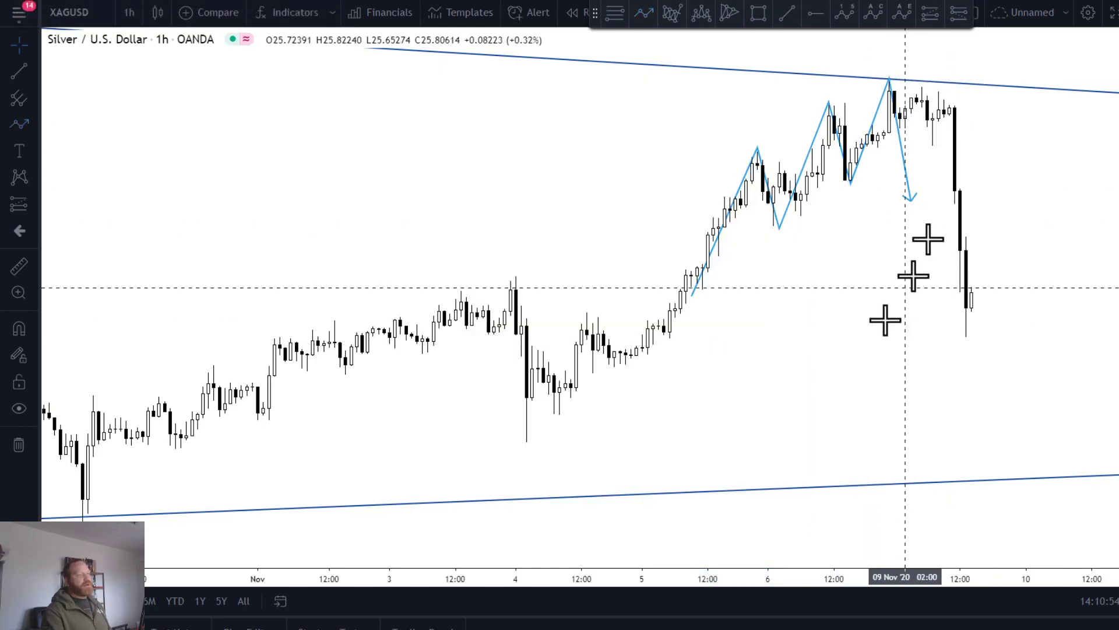
pyautogui.moveTo(912, 201)
pyautogui.mouseDown()
pyautogui.moveTo(951, 229)
pyautogui.moveTo(989, 319)
pyautogui.mouseUp()
pyautogui.click(1069, 280)
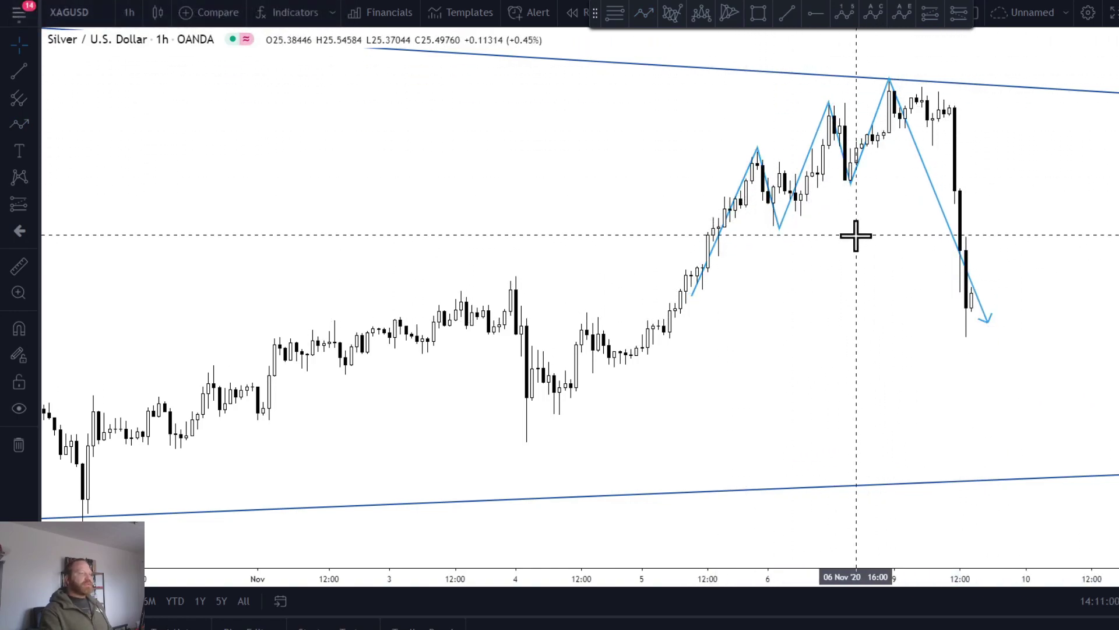
# Draw rising channel lines from the November 6 low and from the zigzag's first and second swing highs
pyautogui.click(787, 13)
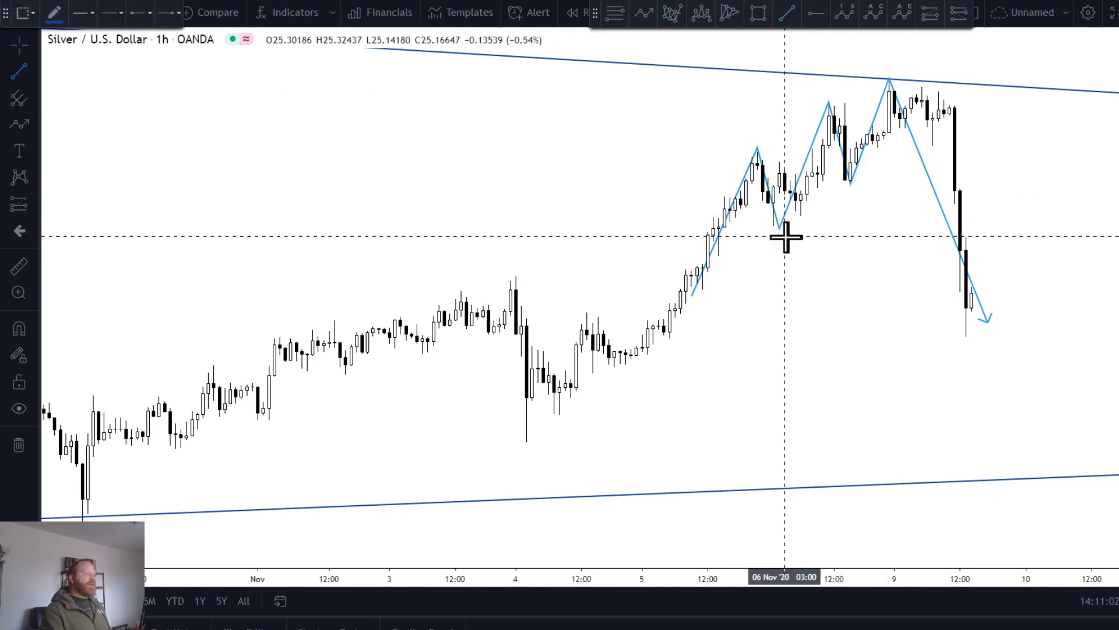
pyautogui.click(779, 232)
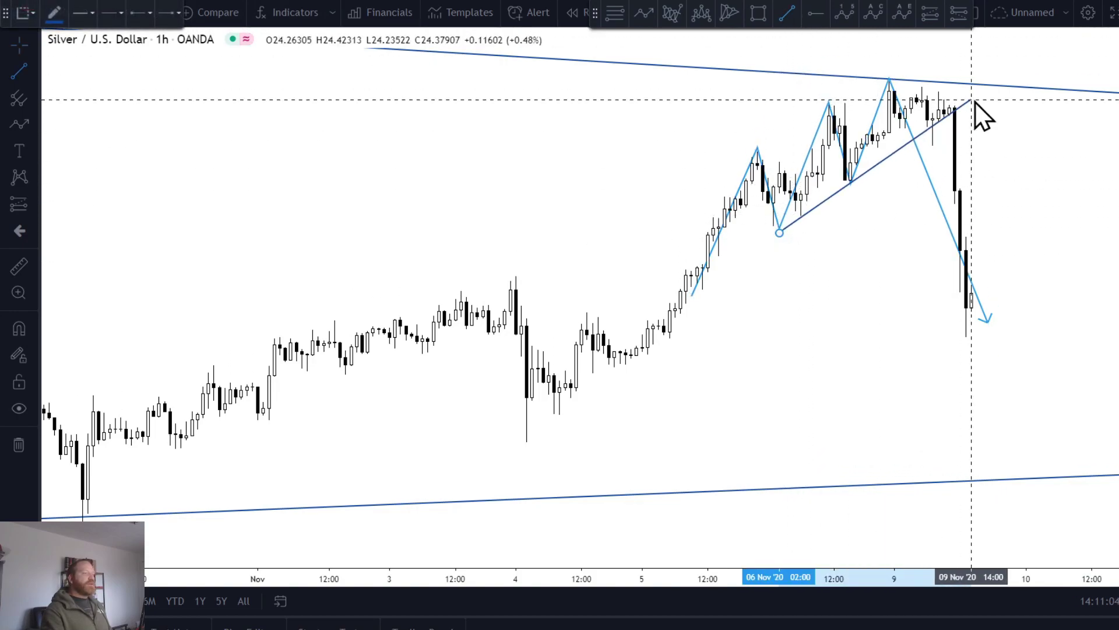
pyautogui.click(974, 103)
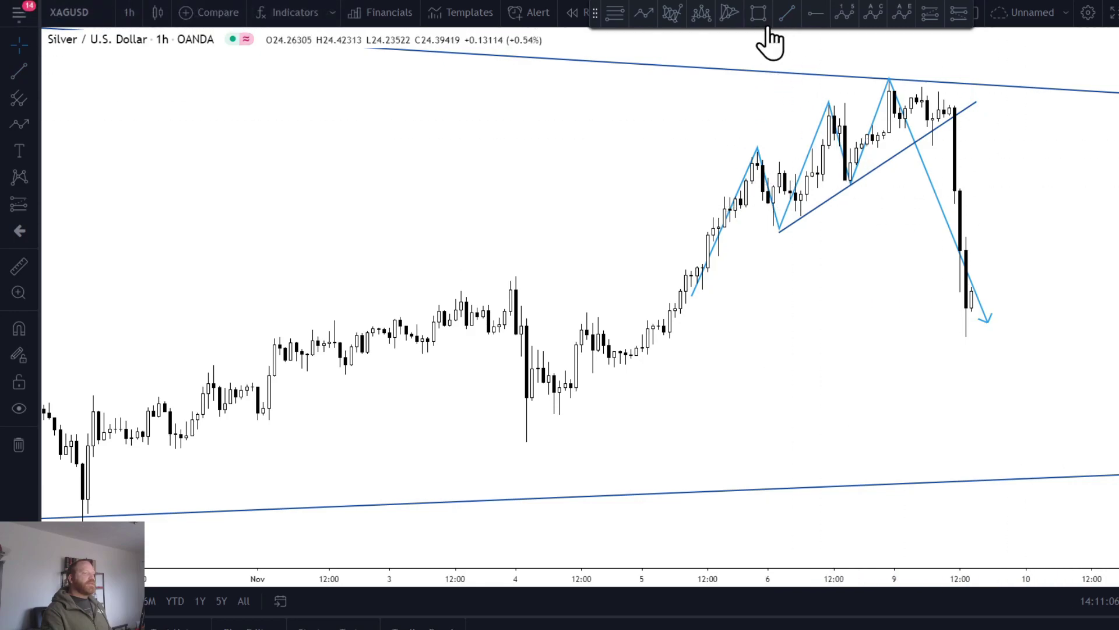
pyautogui.click(787, 12)
pyautogui.click(756, 149)
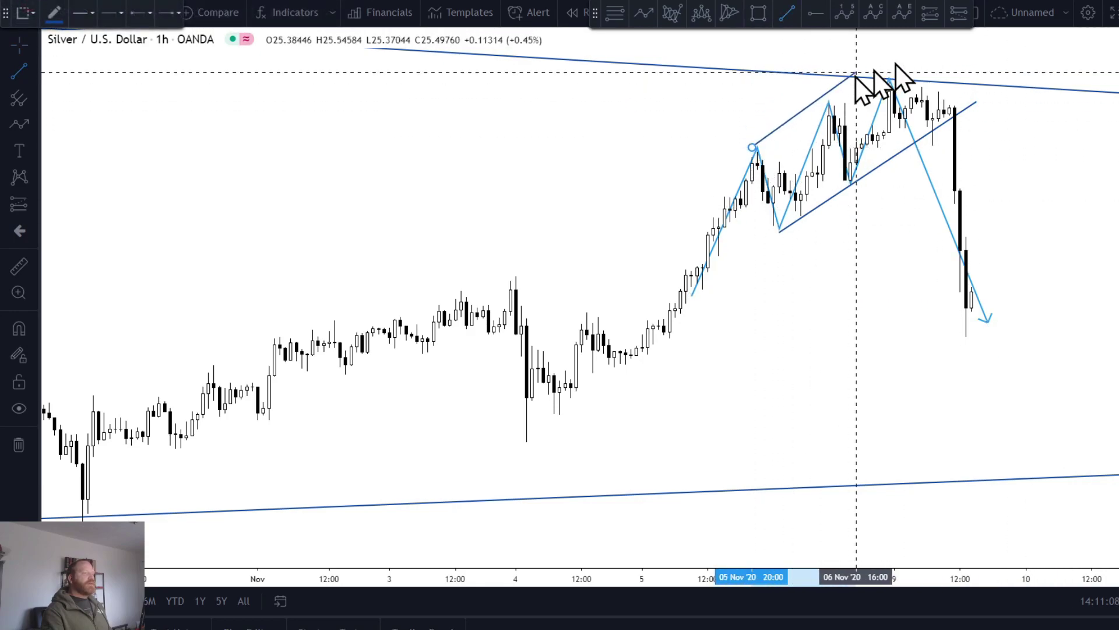
pyautogui.click(957, 32)
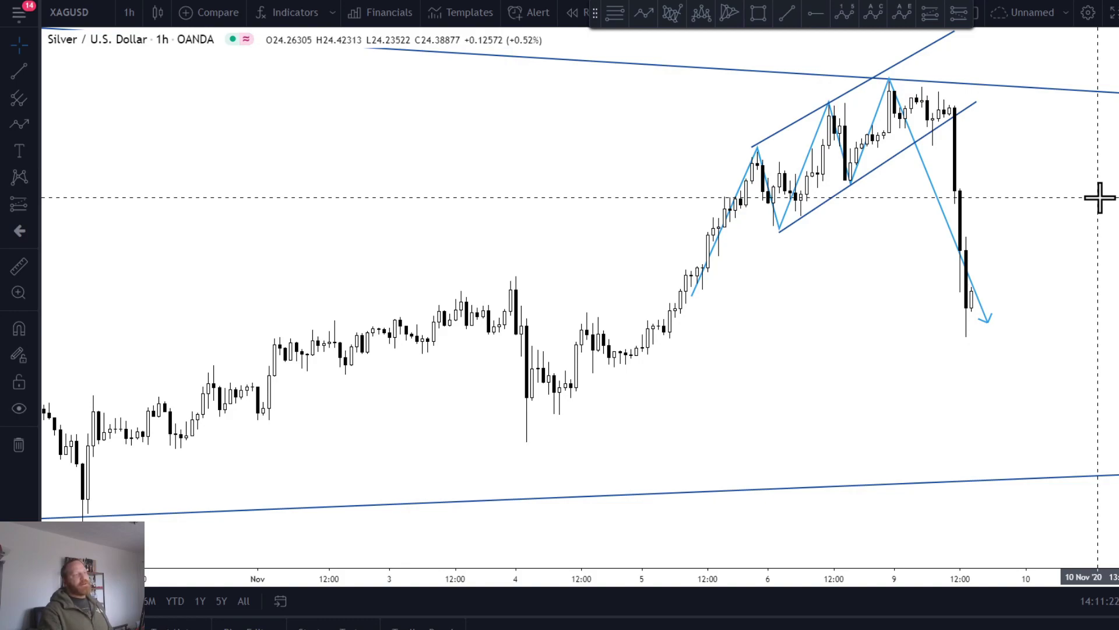
pyautogui.click(827, 104)
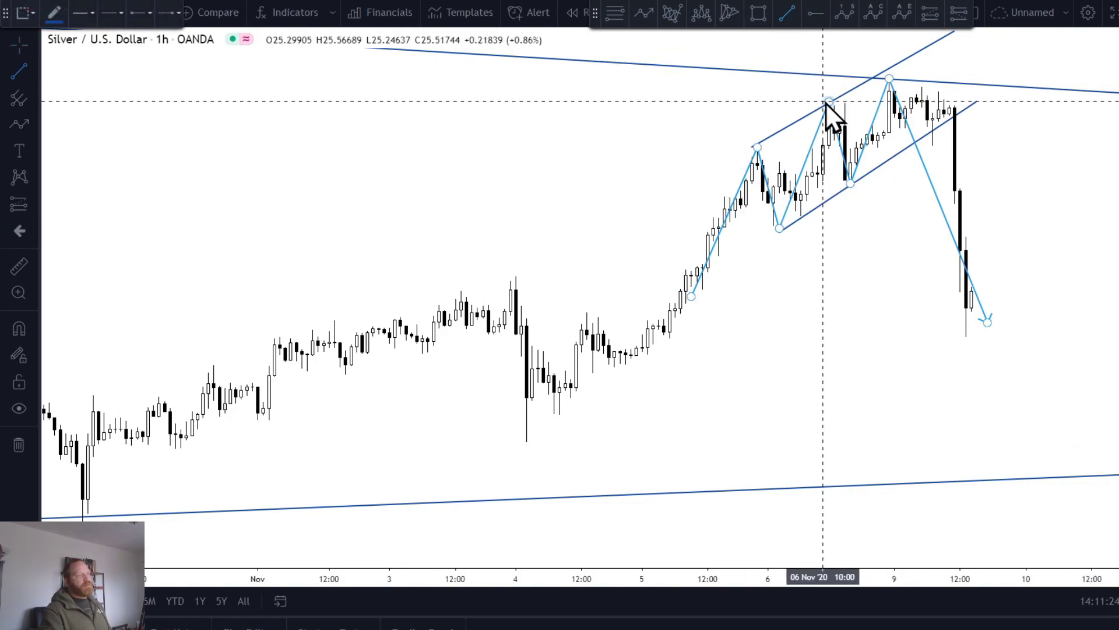
pyautogui.click(826, 104)
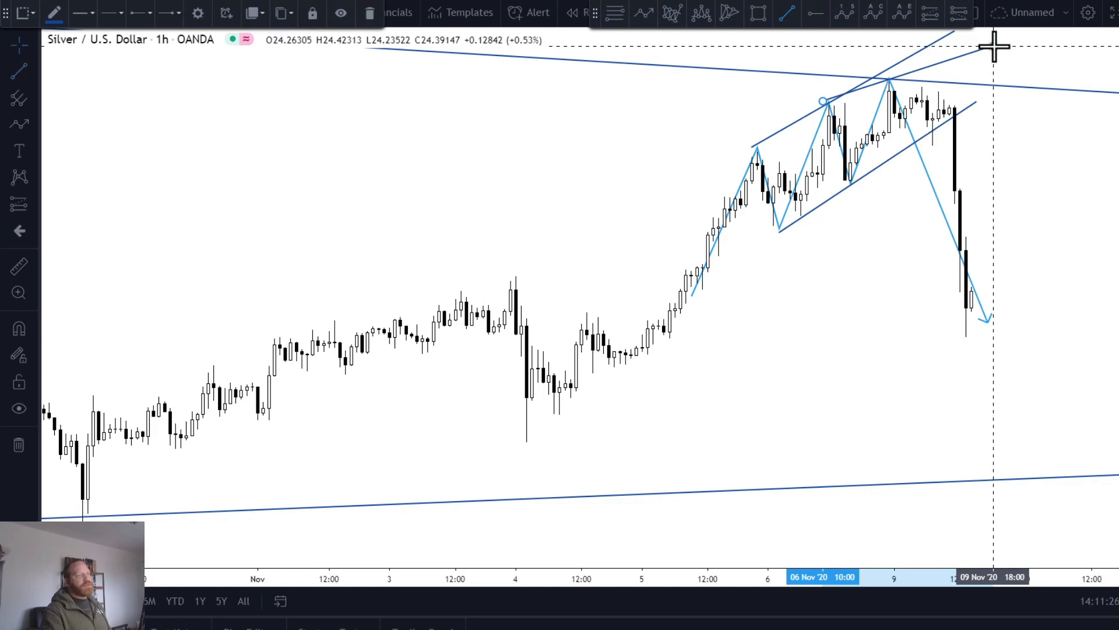
pyautogui.click(993, 46)
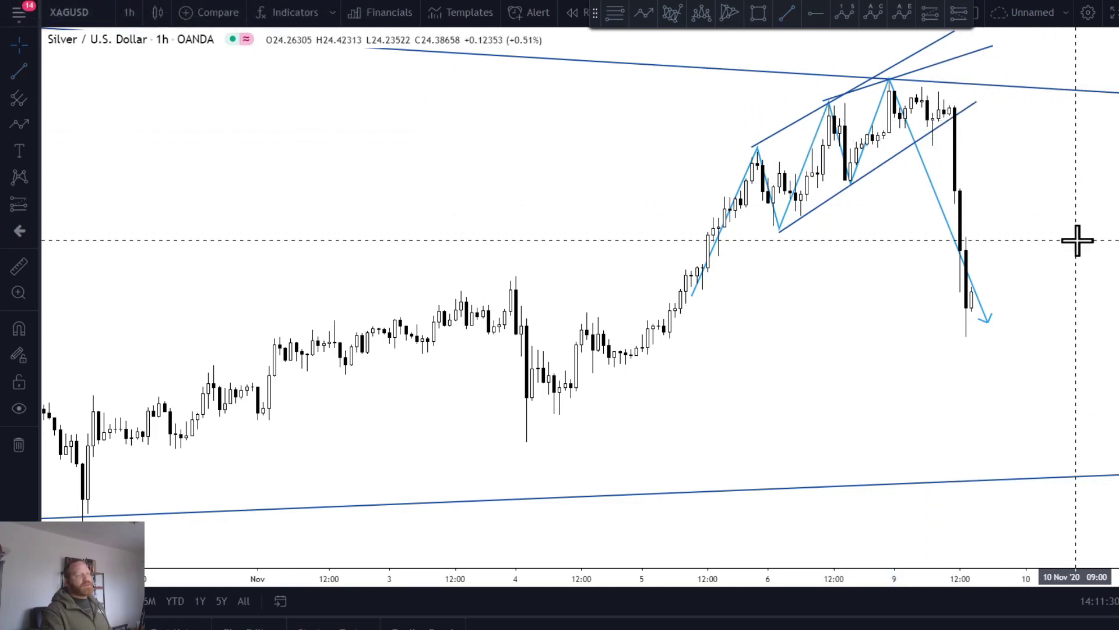
# Switch to 15-minute candles and pan the chart to frame the zigzag rally
pyautogui.click(129, 12)
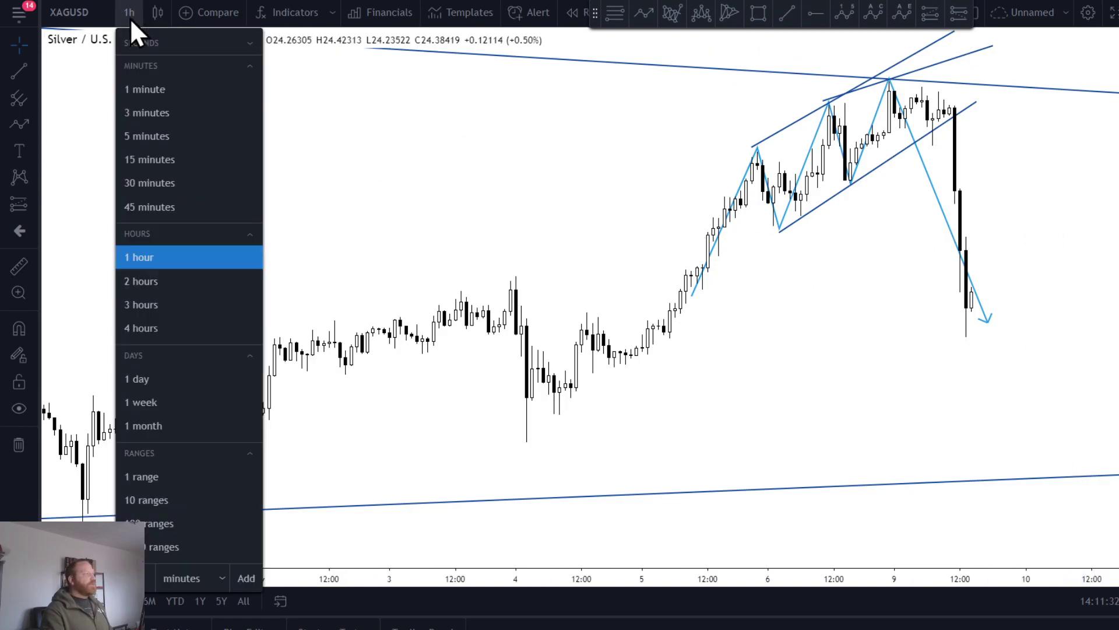
pyautogui.click(148, 166)
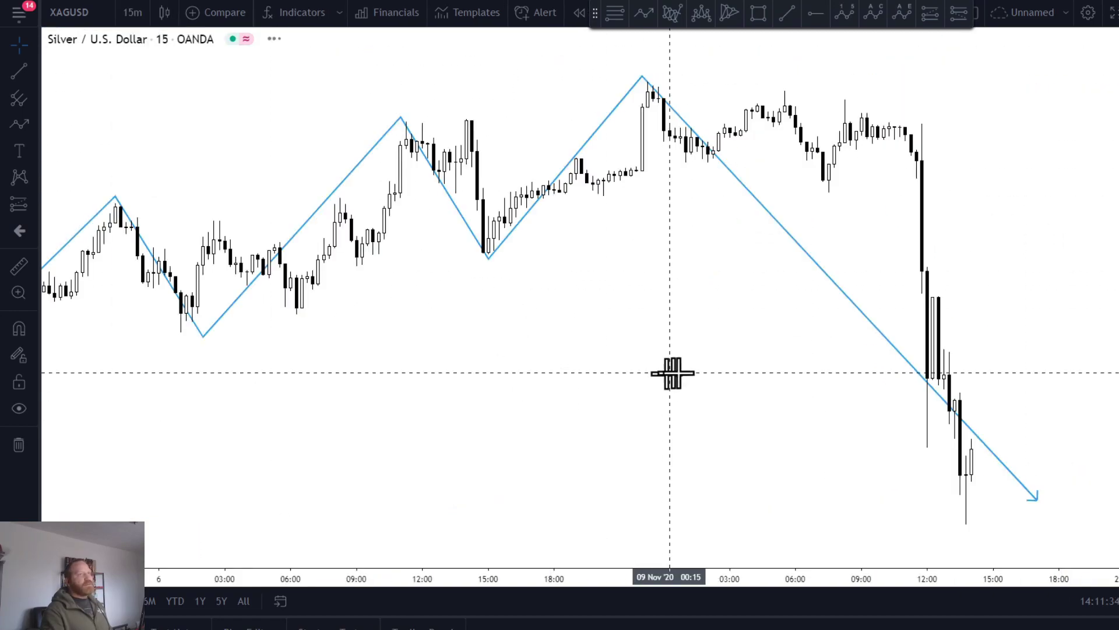
pyautogui.moveTo(649, 332); pyautogui.dragTo(892, 395)
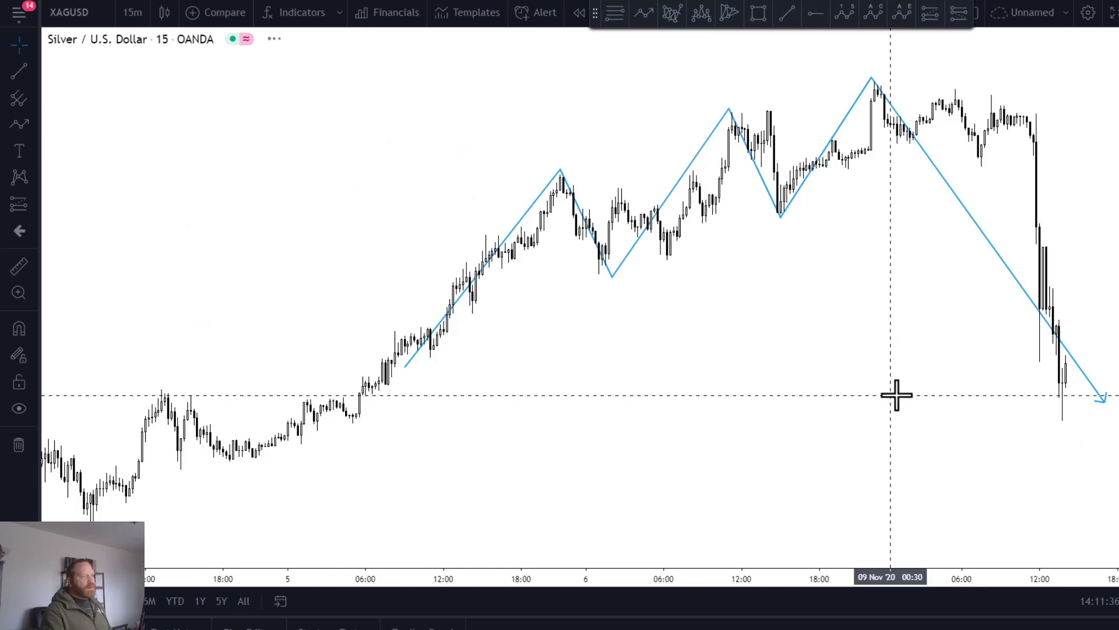
pyautogui.moveTo(832, 373); pyautogui.dragTo(852, 366)
pyautogui.scroll(-5, 853, 366)
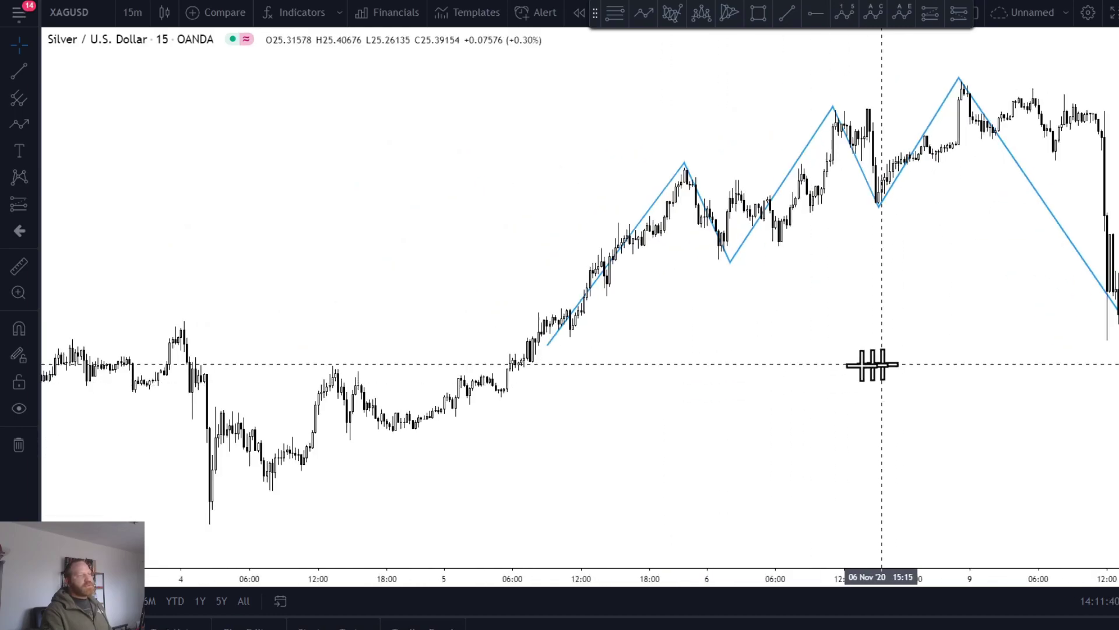
pyautogui.moveTo(879, 365); pyautogui.dragTo(787, 369)
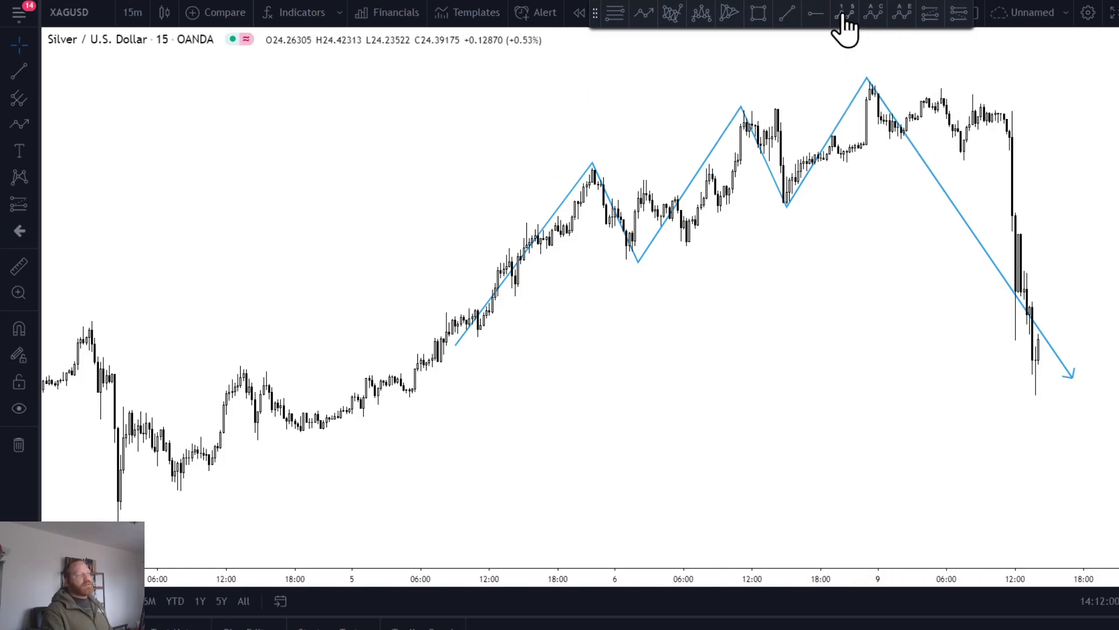
# Place an Elliott impulse wave (0)–(5) from the recent peak down through the decline, then deselect it
pyautogui.click(864, 83)
pyautogui.click(901, 146)
pyautogui.click(944, 87)
pyautogui.click(964, 160)
pyautogui.click(972, 92)
pyautogui.doubleClick(1035, 204)
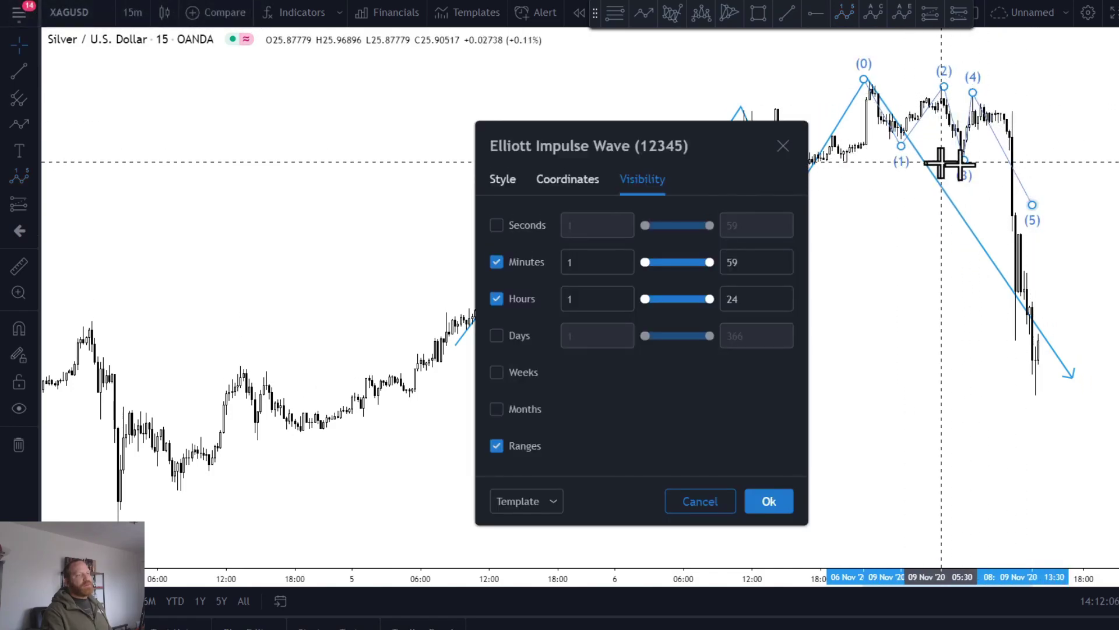
pyautogui.press('Escape')
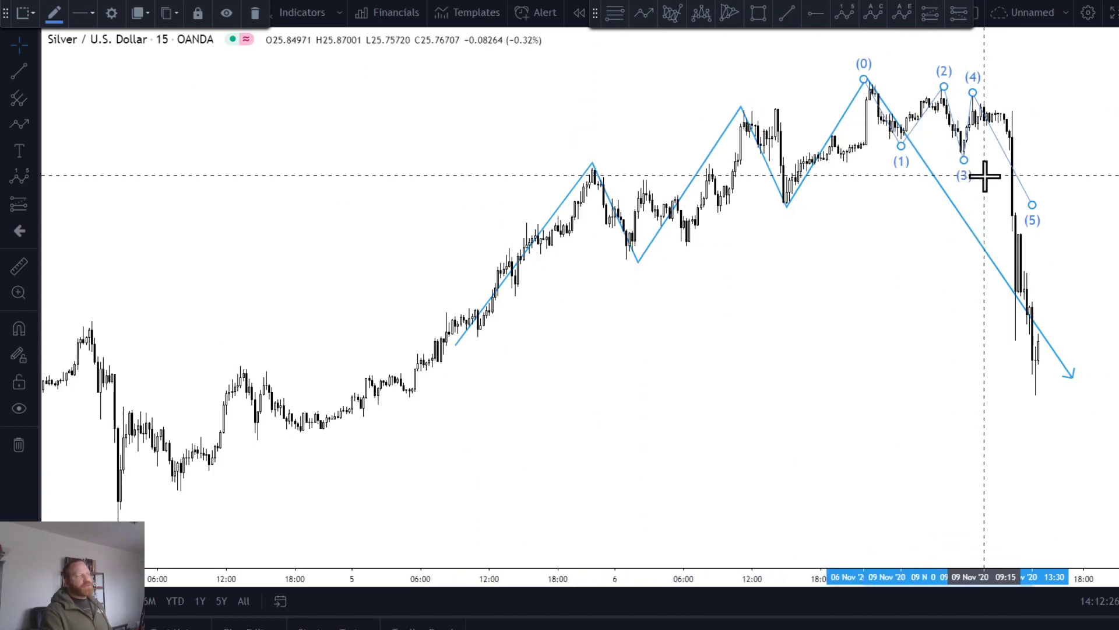
pyautogui.click(887, 348)
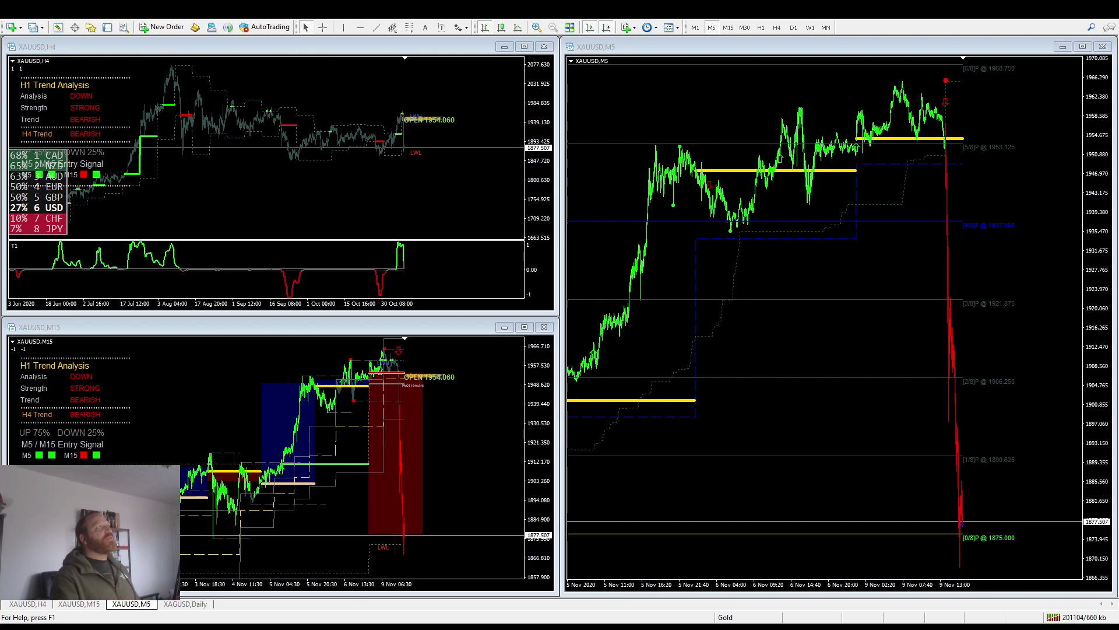
# Maximize the gold H4 chart and draw a descending trendline down-right from the August high
pyautogui.doubleClick(395, 46)
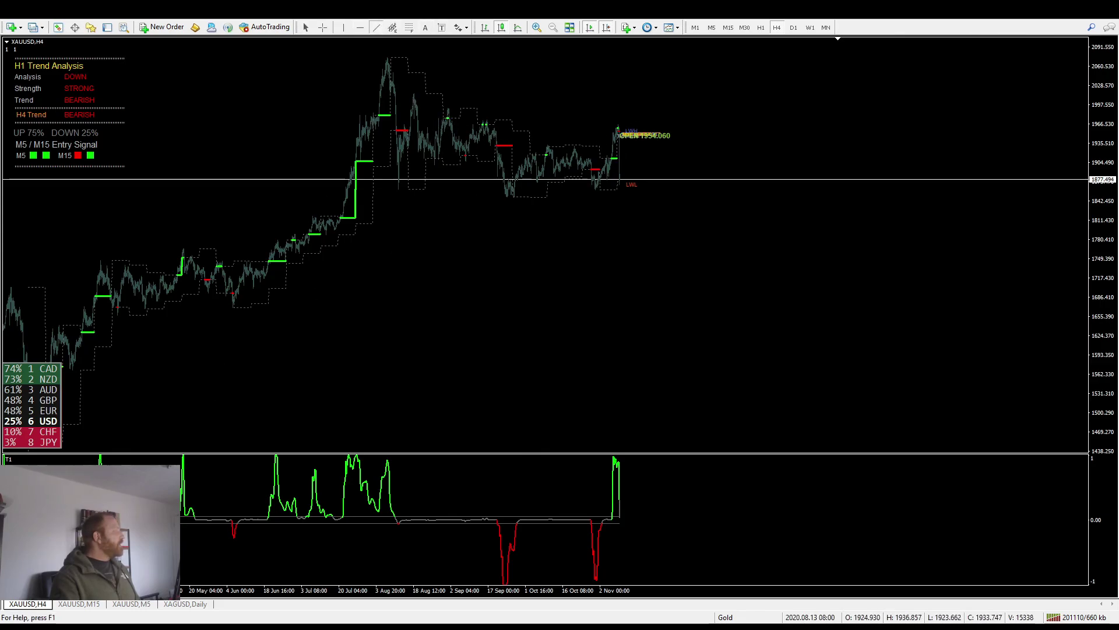
pyautogui.moveTo(413, 95); pyautogui.dragTo(661, 175)
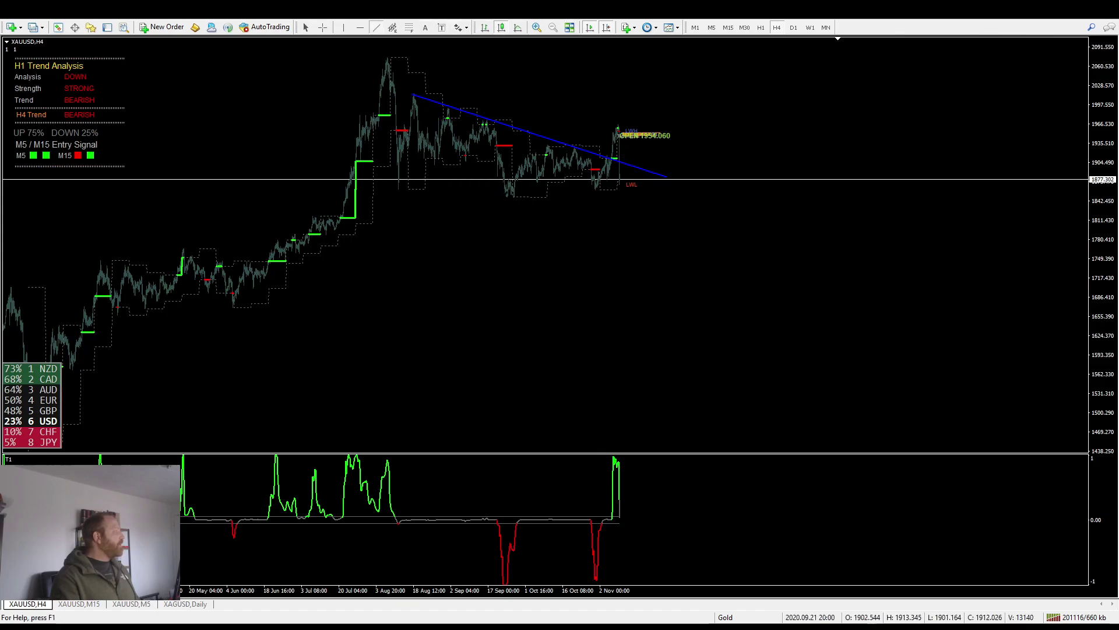
pyautogui.moveTo(677, 185); pyautogui.dragTo(664, 179)
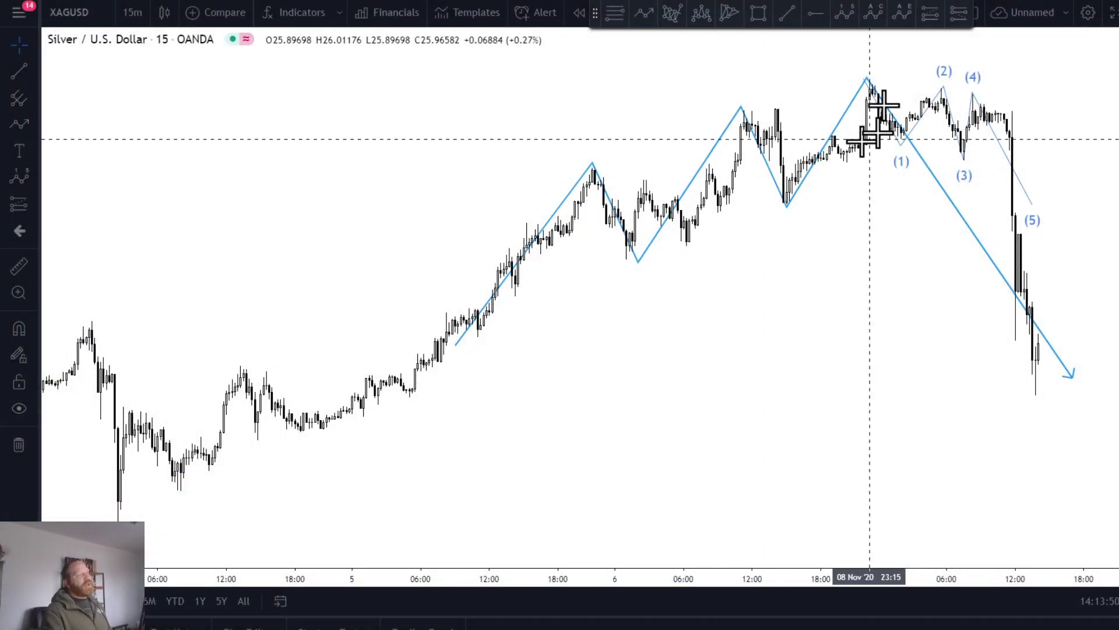
# Put the silver chart on 4-hour candles and select the small Elliott wave drawing
pyautogui.click(131, 13)
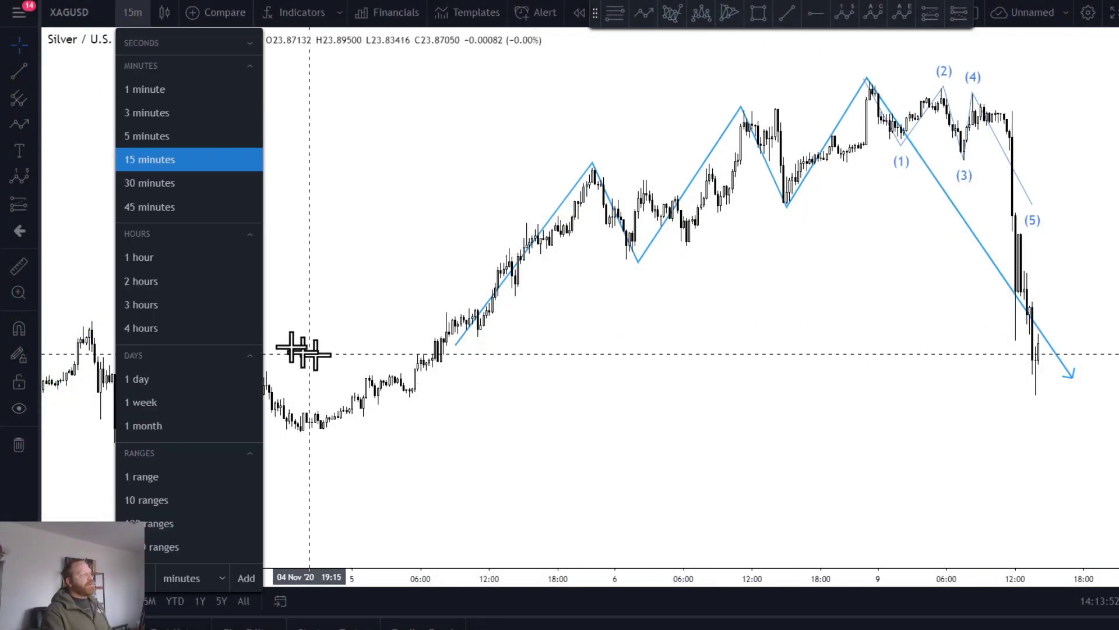
pyautogui.click(175, 328)
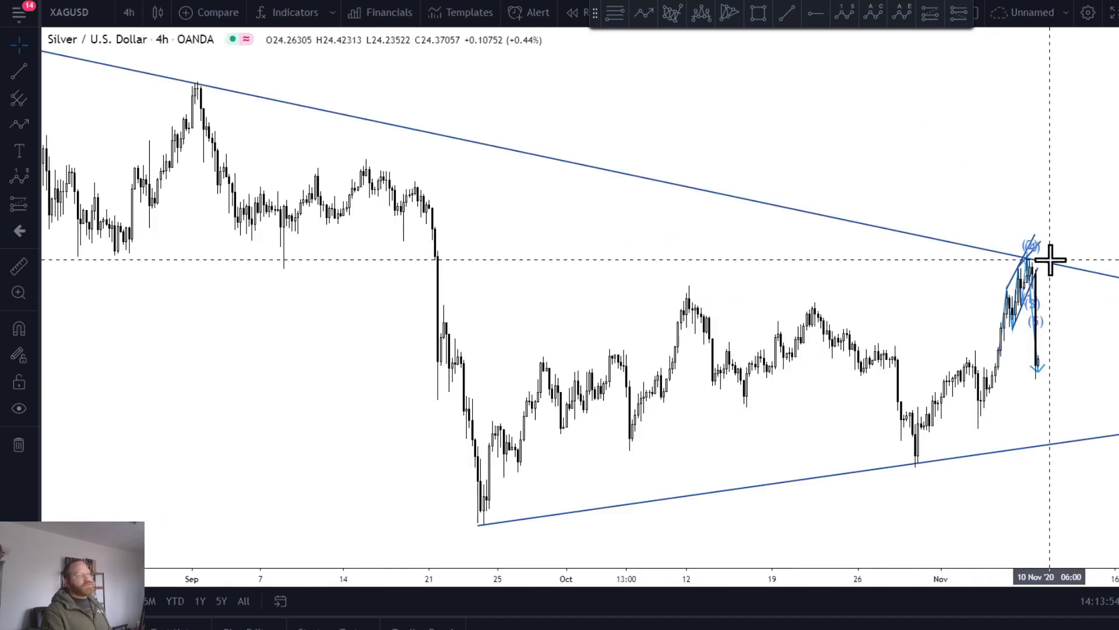
pyautogui.click(1024, 261)
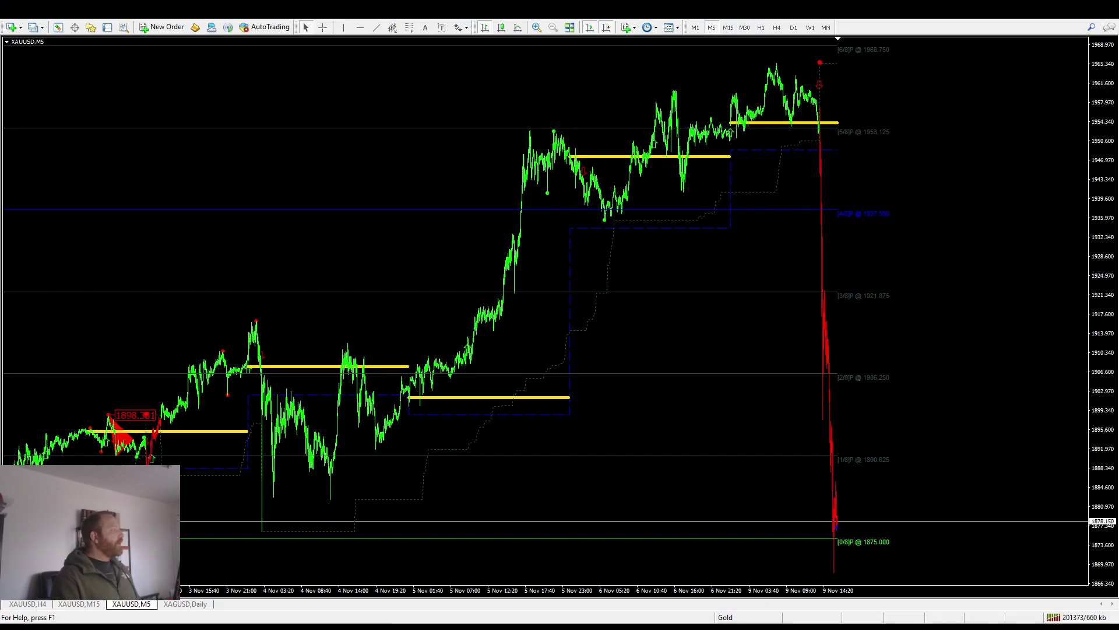
# Tile the gold charts, maximize the H4 chart, and zoom in twice on its triangle
pyautogui.hotkey('alt', 'r')
pyautogui.click(354, 202)
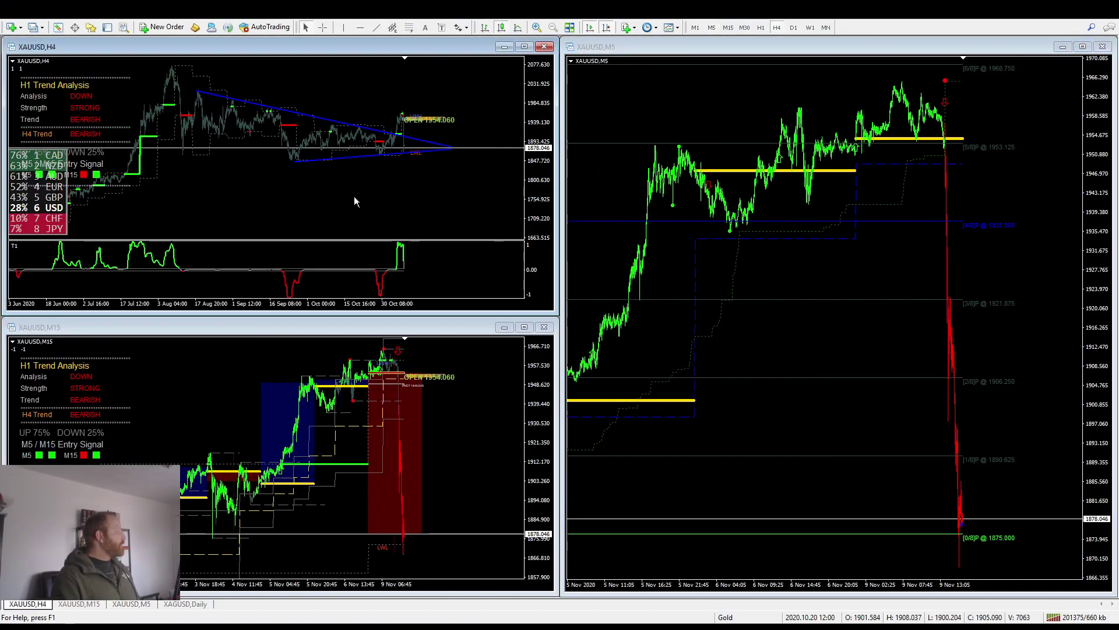
pyautogui.doubleClick(393, 48)
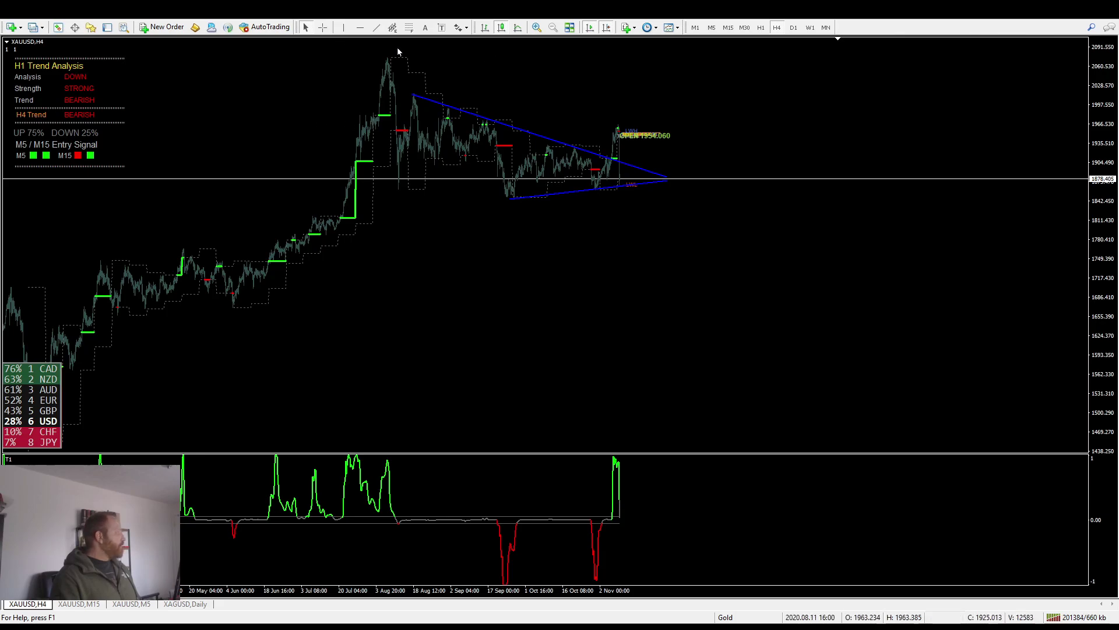
pyautogui.click(536, 28)
pyautogui.click(535, 27)
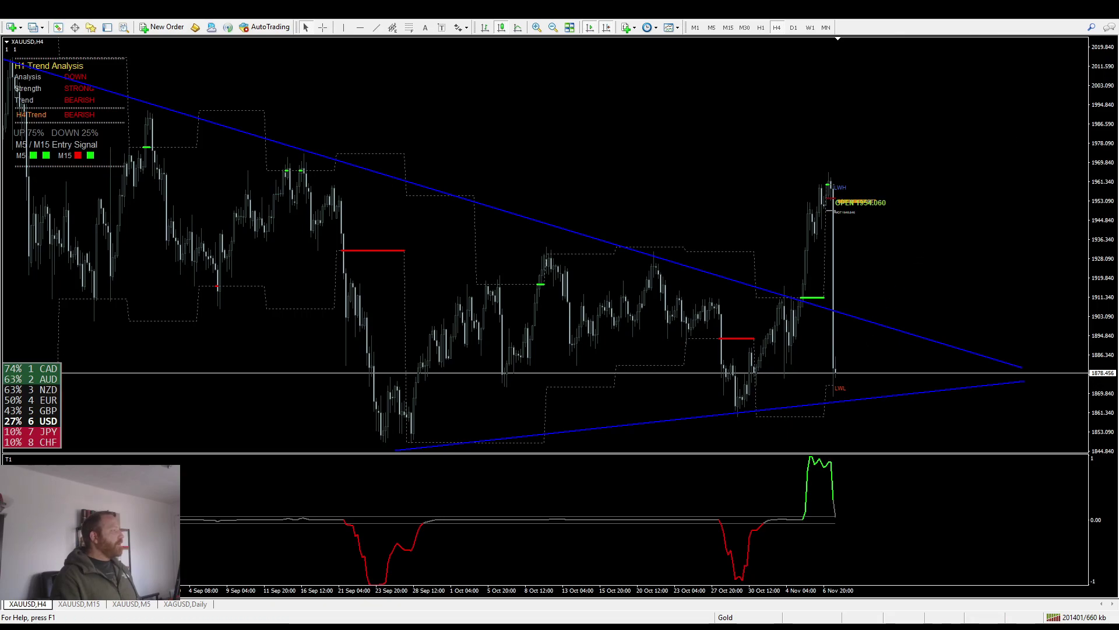
# Re-tile the H4, M15 and M5 gold charts in MetaTrader 4, then return to TradingView's silver chart
pyautogui.click(1109, 20)
pyautogui.click(914, 348)
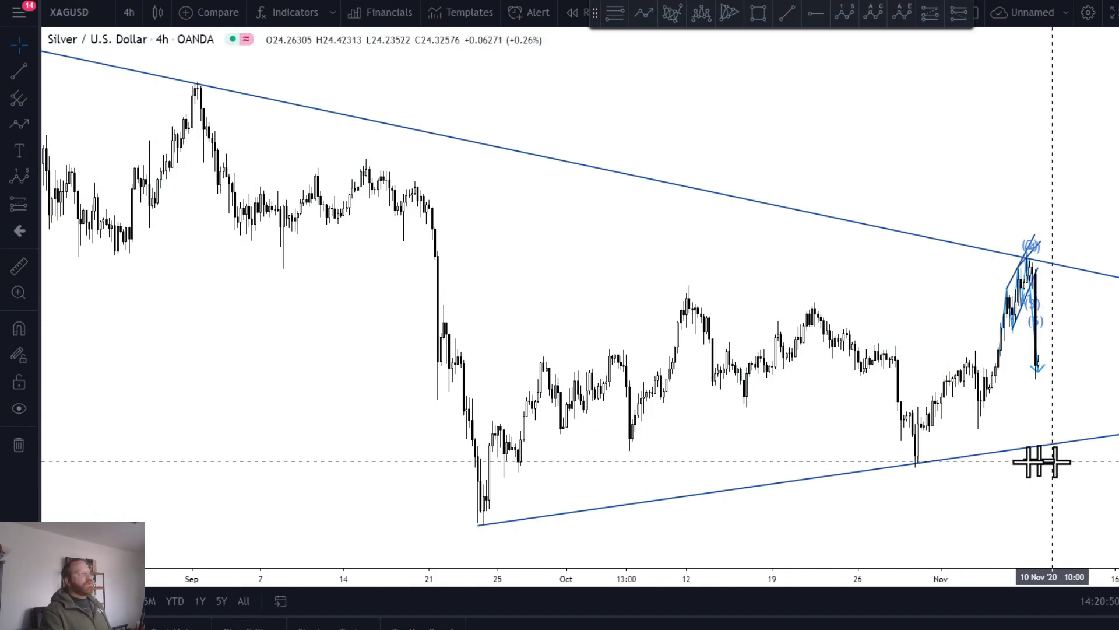
# Draw a short trend line just beneath the triangle's rising lower line near the chart's right side
pyautogui.click(787, 13)
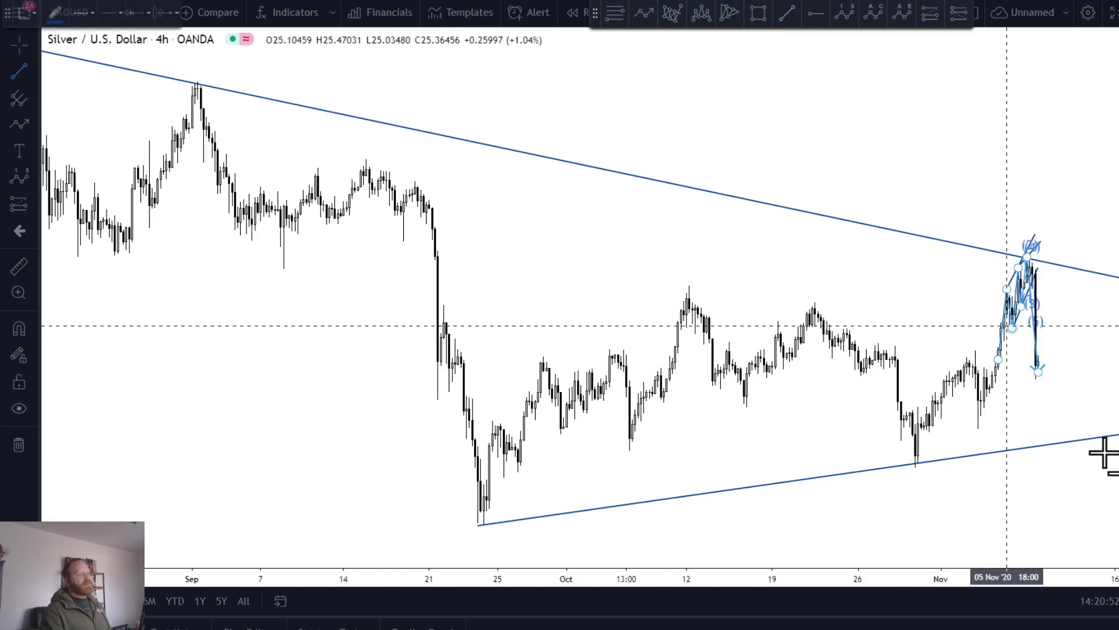
pyautogui.click(1009, 463)
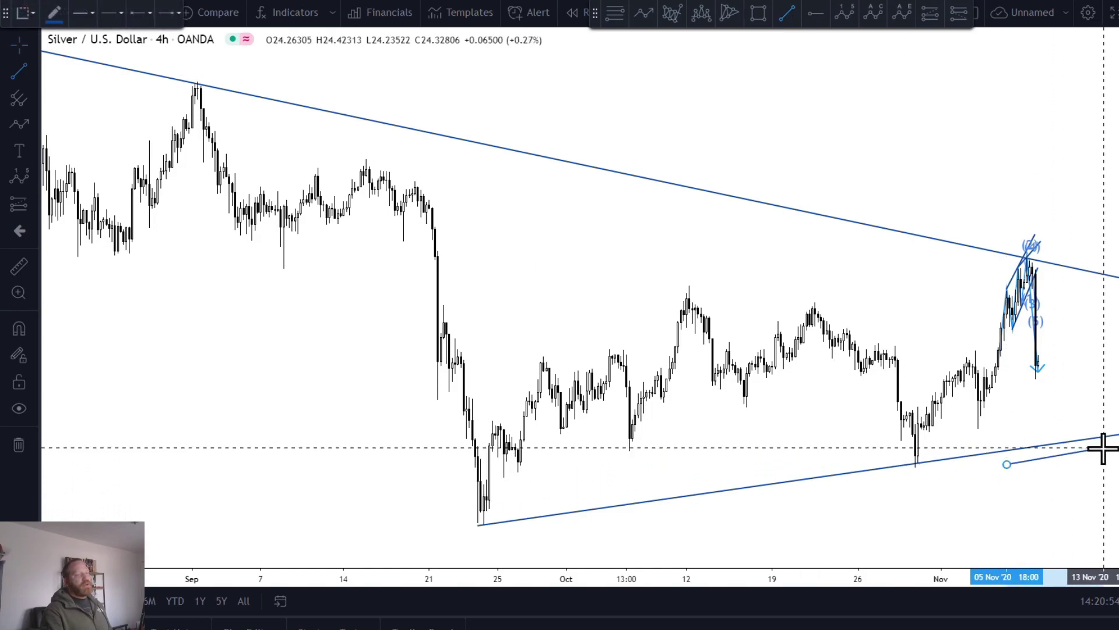
pyautogui.click(1101, 445)
pyautogui.moveTo(1062, 455); pyautogui.dragTo(1057, 447)
pyautogui.click(1069, 468)
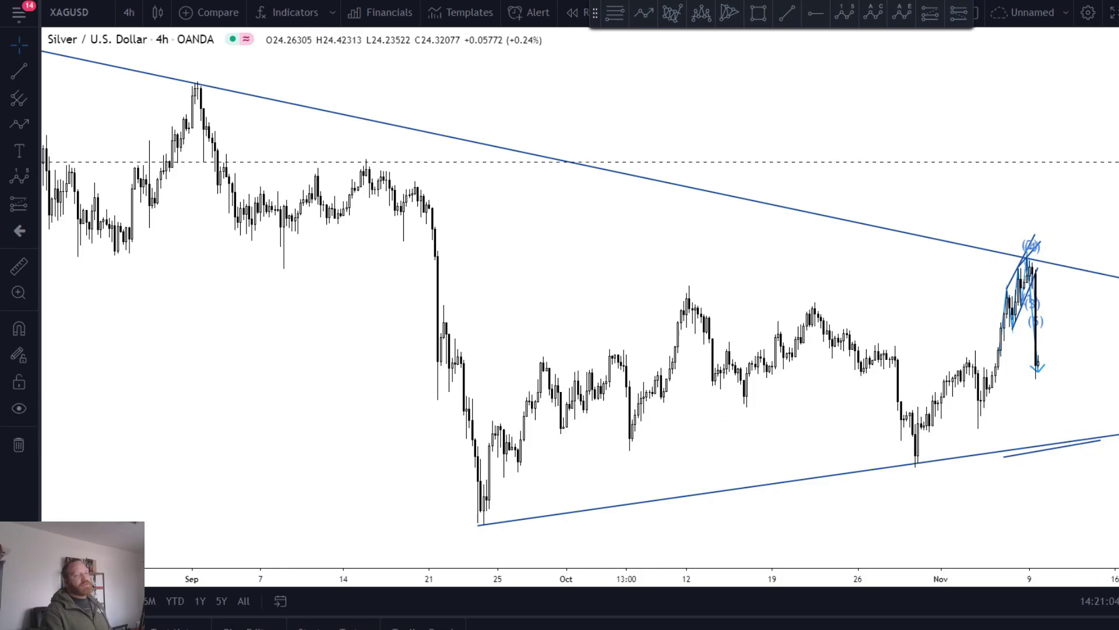
pyautogui.moveTo(1083, 188); pyautogui.dragTo(1047, 187)
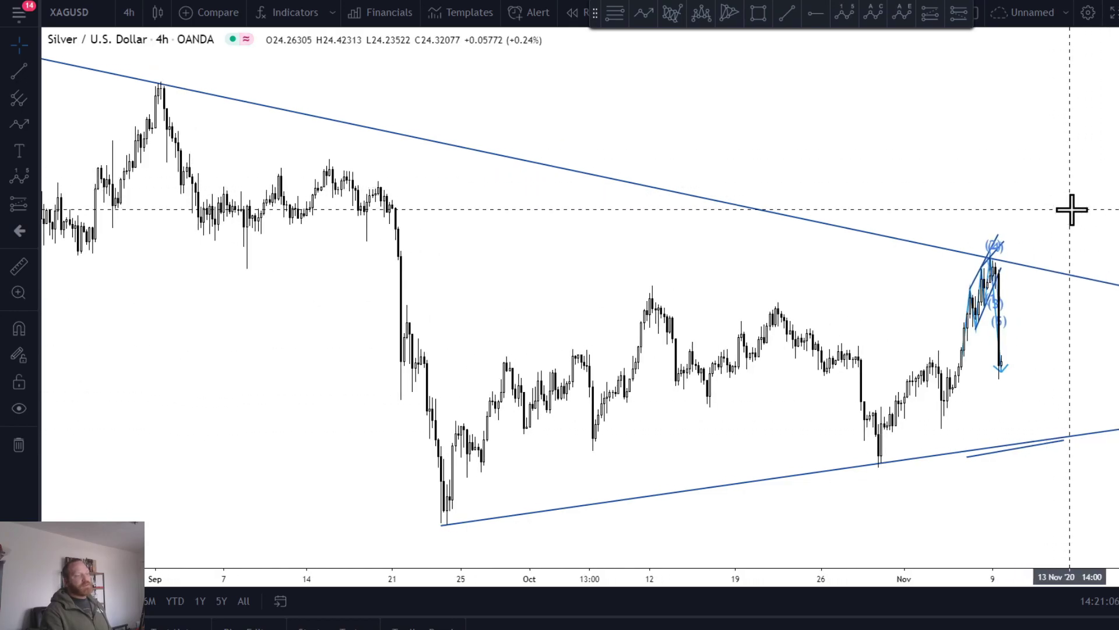